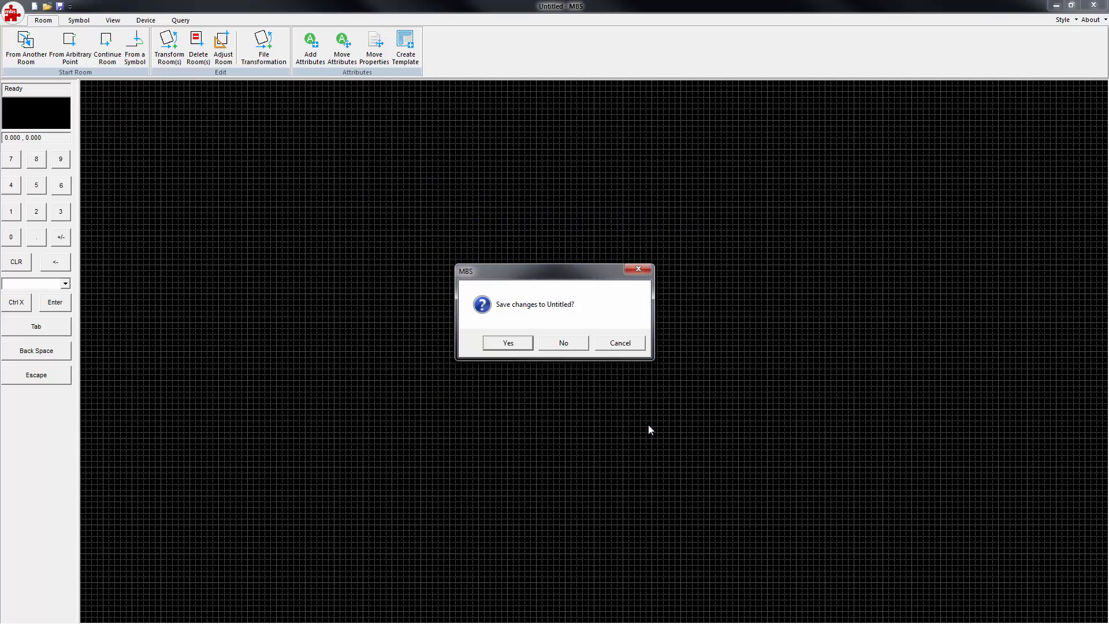
Step: Discard the untitled drawing's changes and save the five-room floor plan as SoldridgeManor_5Rooms_13_04_2016
{"action": "left_click", "coordinate": [581, 344]}
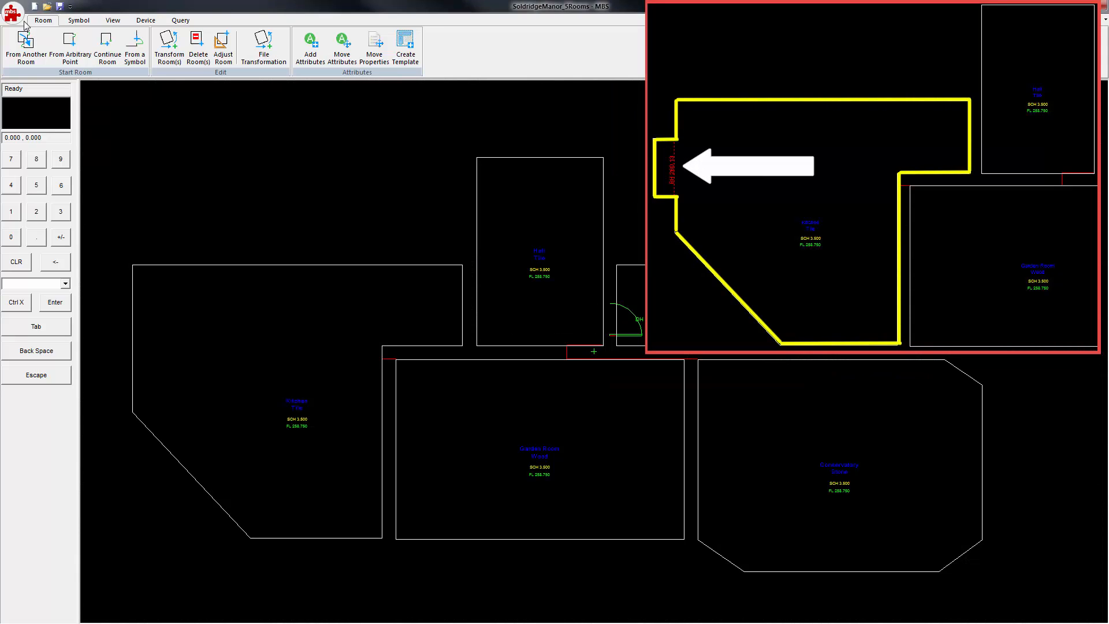
{"action": "left_click", "coordinate": [12, 13]}
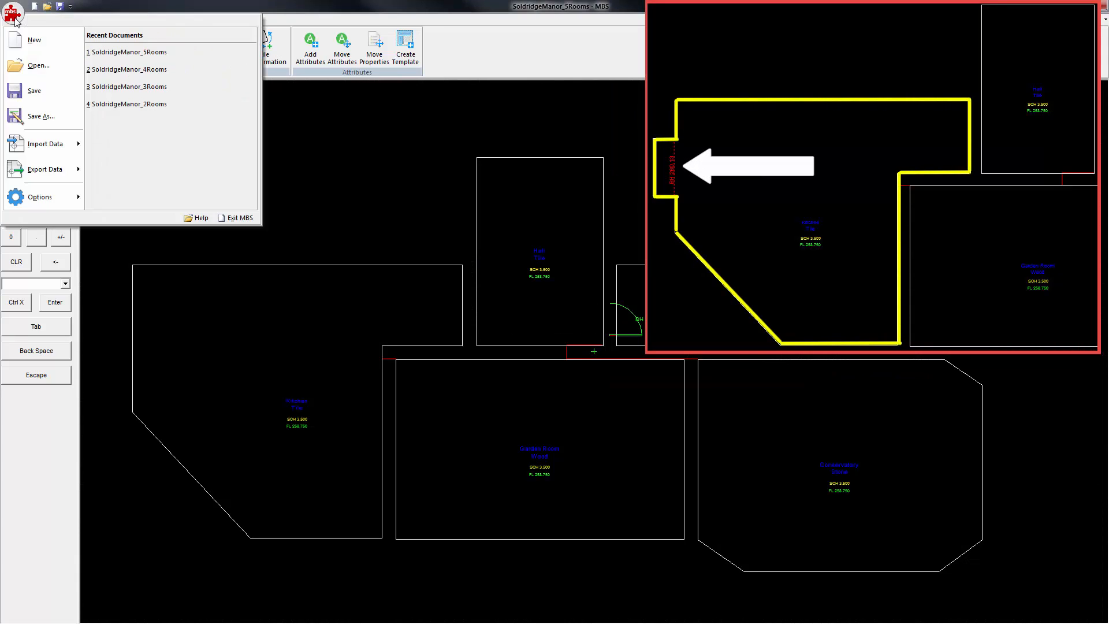
{"action": "left_click", "coordinate": [41, 116]}
{"action": "left_click", "coordinate": [528, 386]}
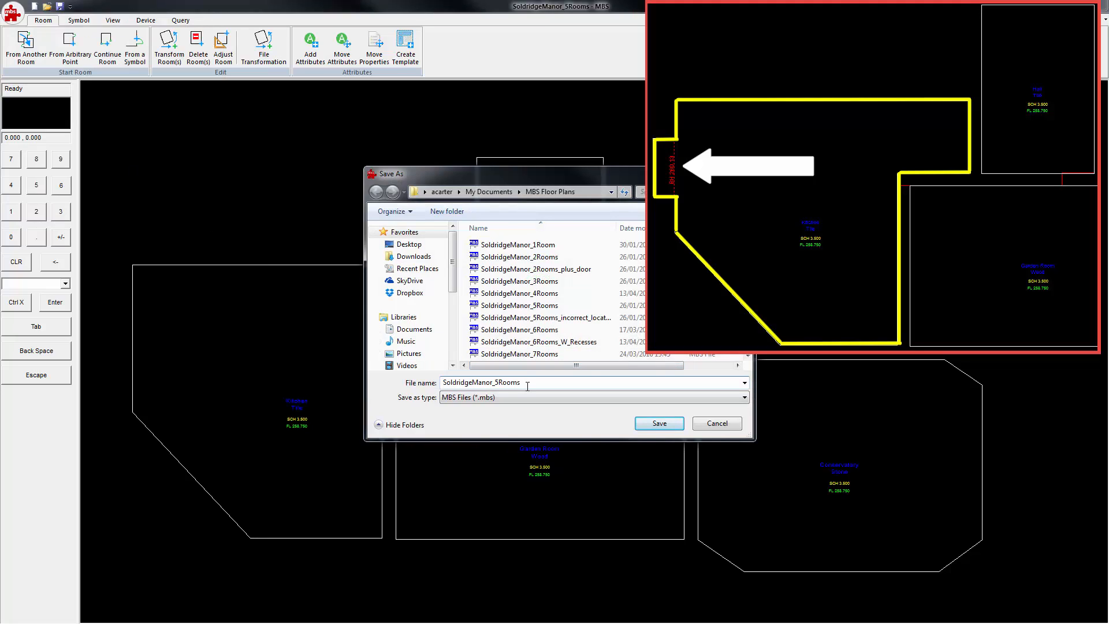
{"action": "type", "text": "_"}
{"action": "type", "text": "17"}
{"action": "type", "text": "_04"}
{"action": "type", "text": "_2016"}
{"action": "left_click", "coordinate": [675, 424]}
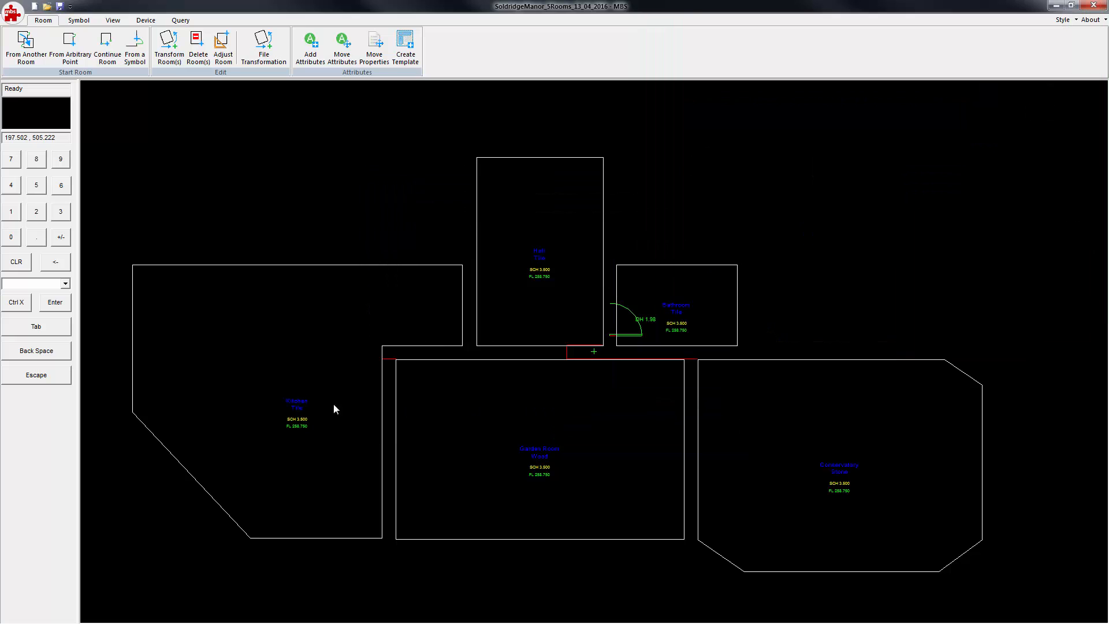
Step: Start a recess on the kitchen's left wall, using its lower vertex as insertion point, with position P set to 1.159
{"action": "left_click_drag", "start_coordinate": [189, 359], "coordinate": [250, 357]}
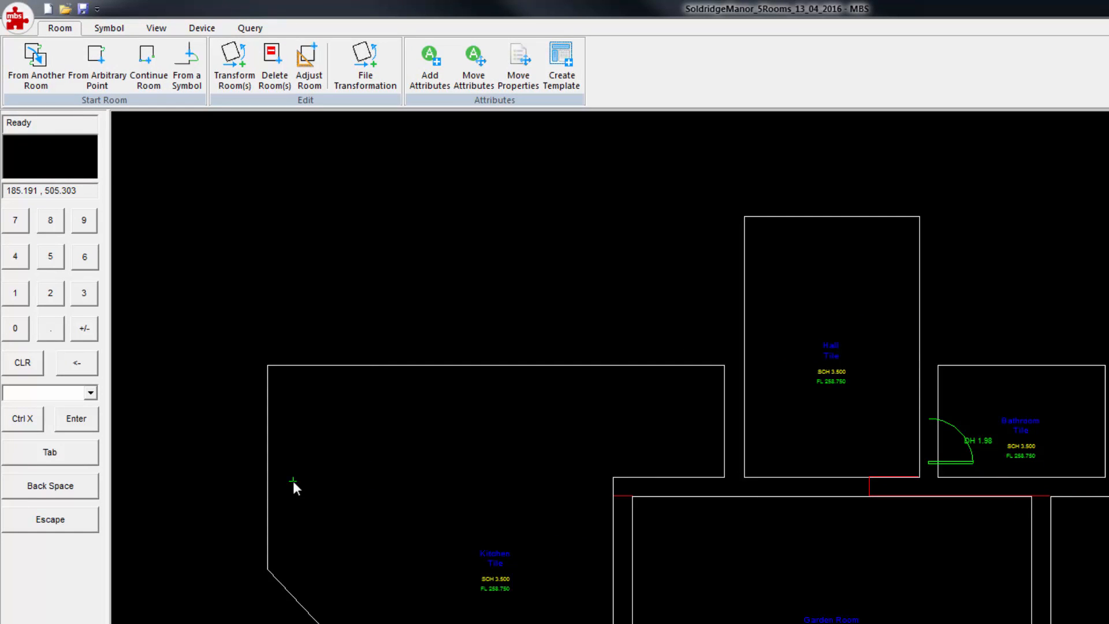
{"action": "left_click", "coordinate": [126, 33]}
{"action": "left_click", "coordinate": [276, 68]}
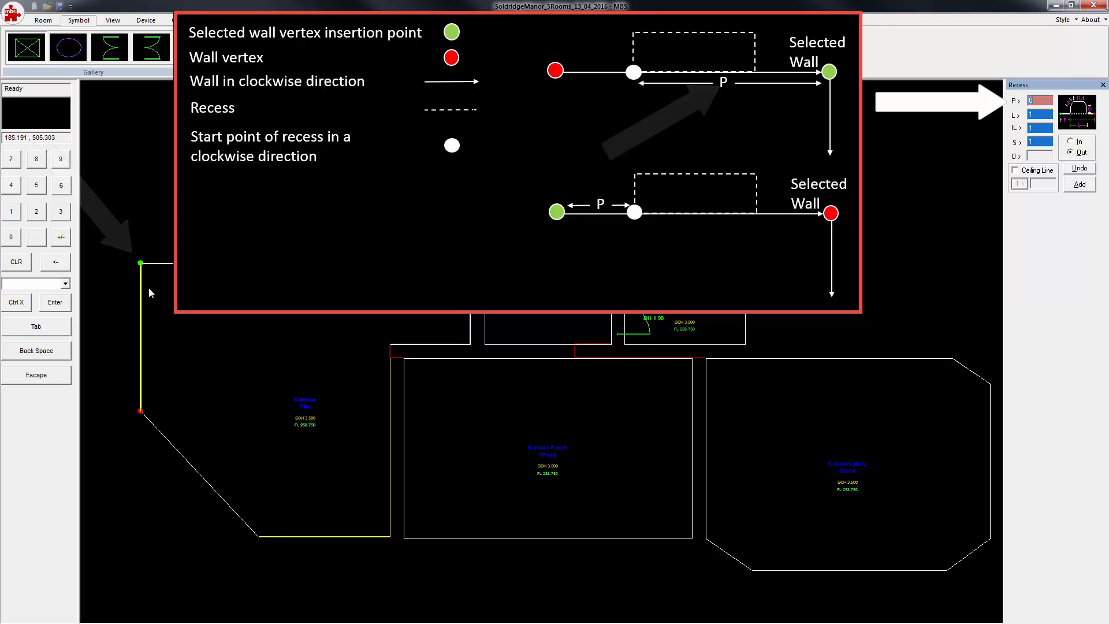
{"action": "left_click", "coordinate": [151, 398]}
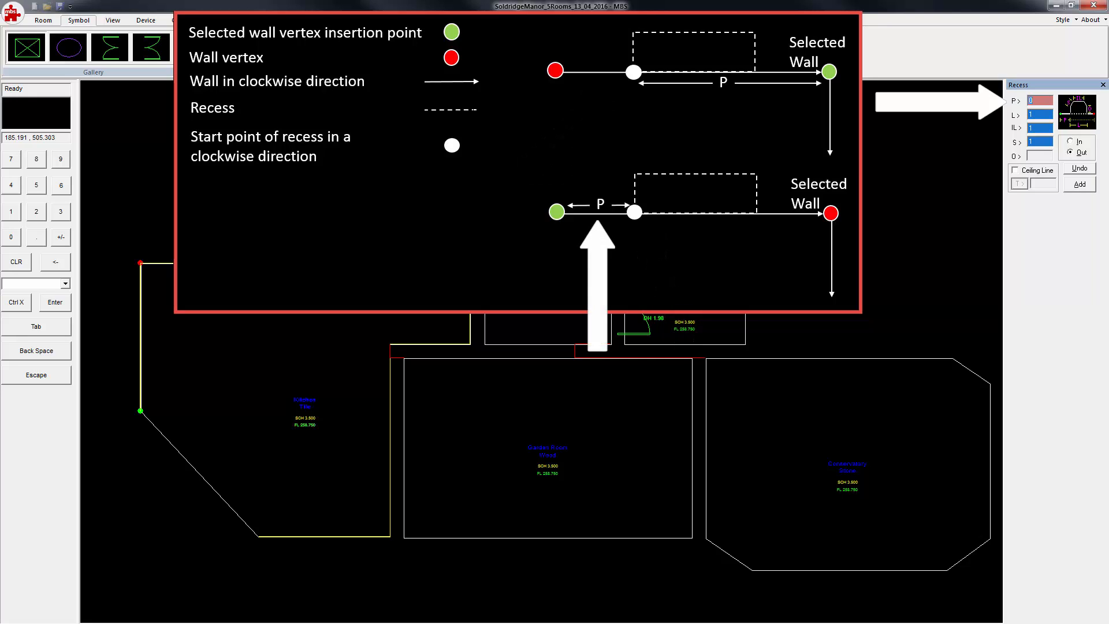
{"action": "left_click", "coordinate": [11, 211]}
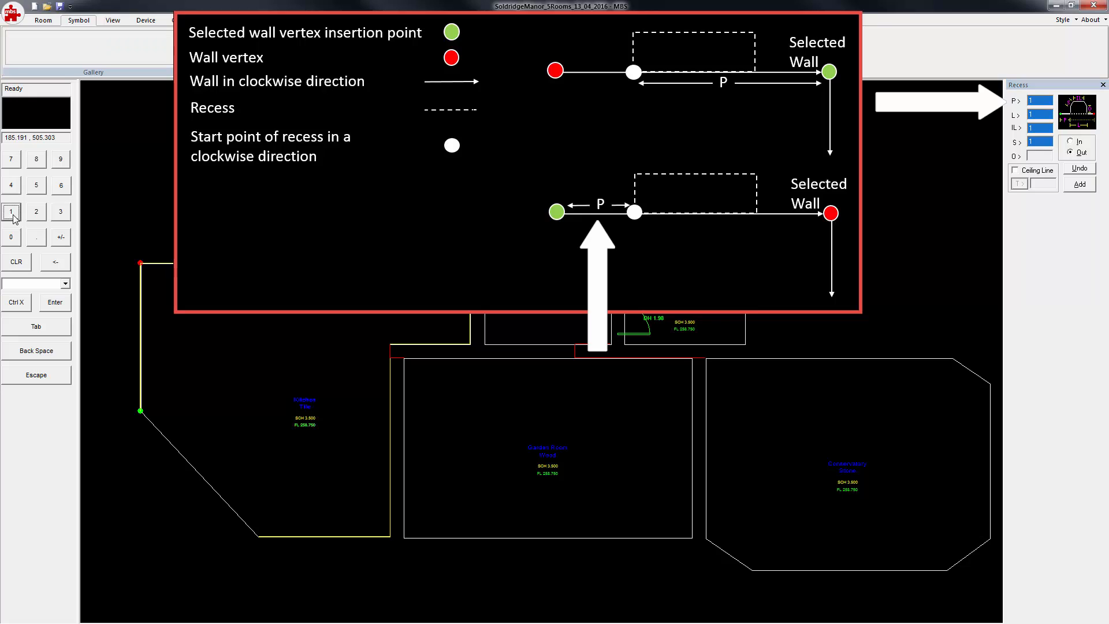
{"action": "left_click", "coordinate": [35, 237]}
{"action": "left_click", "coordinate": [11, 211]}
{"action": "left_click", "coordinate": [36, 185]}
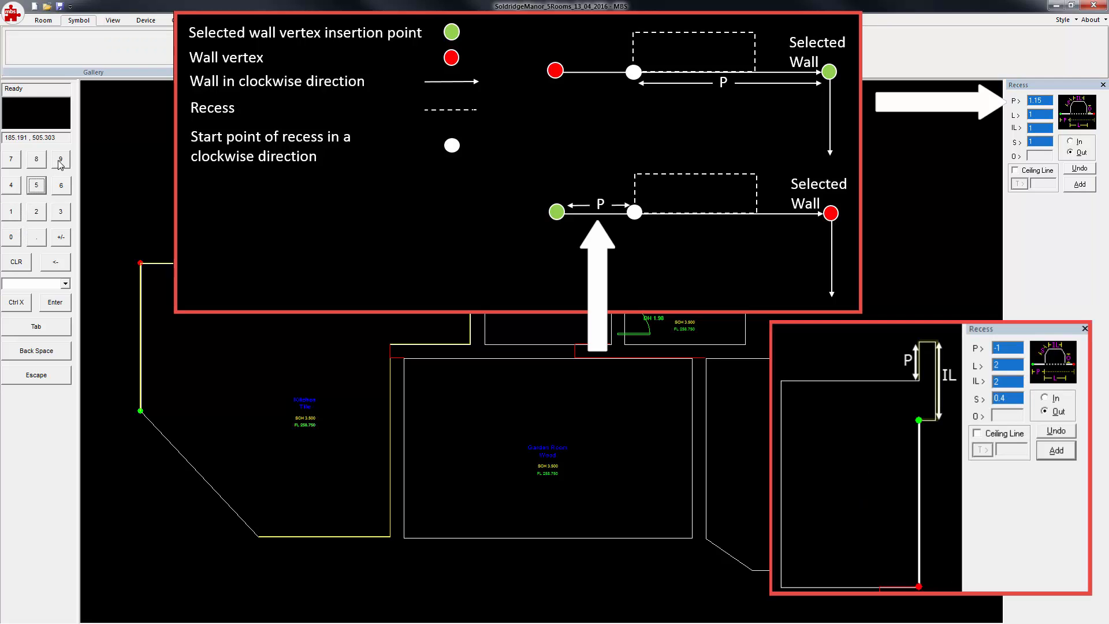
{"action": "left_click", "coordinate": [61, 159]}
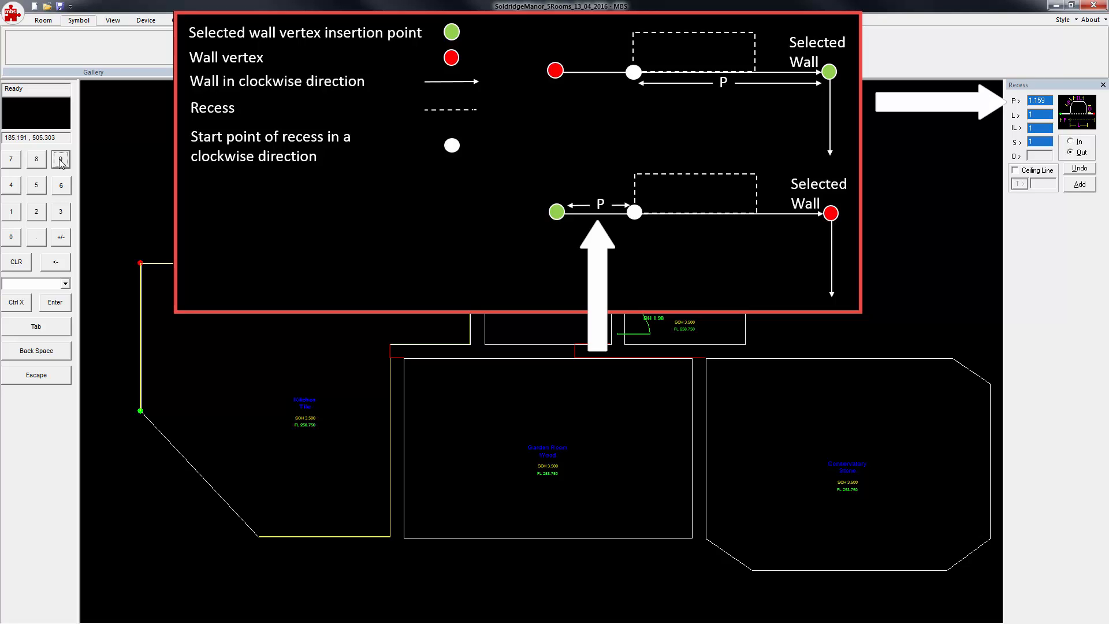
Step: Set the recess length L along the kitchen wall to 1.791
{"action": "left_click", "coordinate": [1045, 113]}
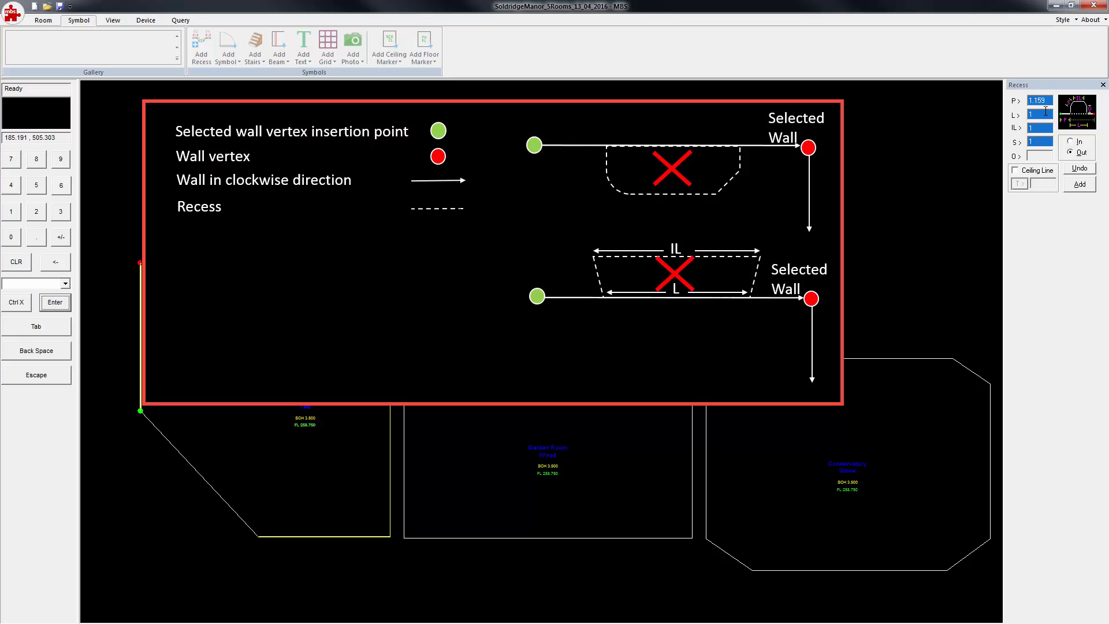
{"action": "left_click", "coordinate": [1037, 114]}
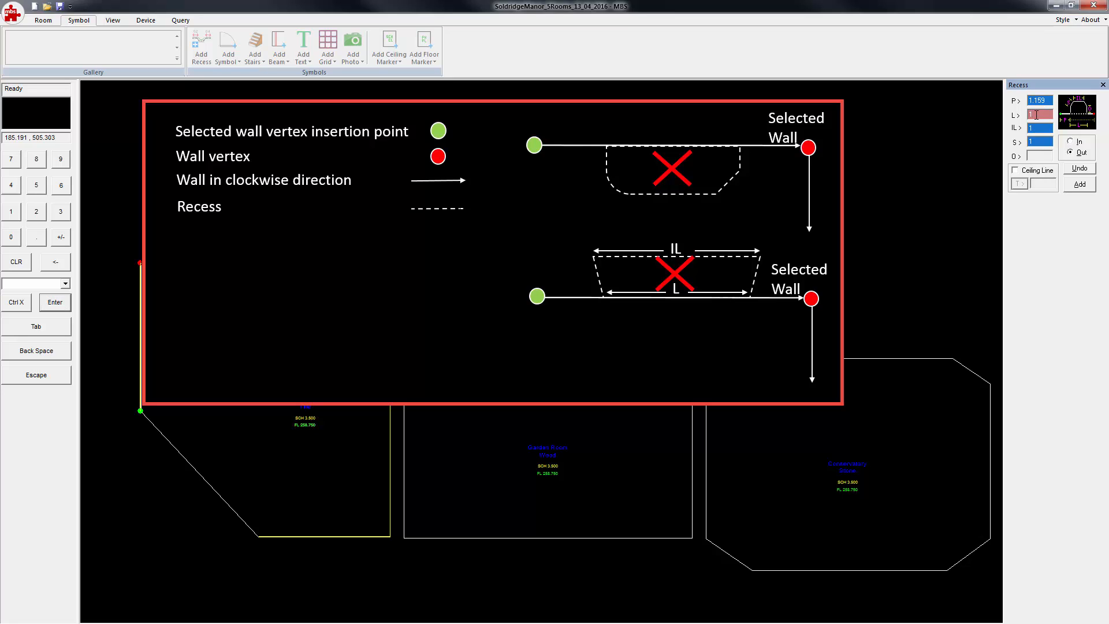
{"action": "left_click", "coordinate": [36, 237]}
{"action": "left_click", "coordinate": [12, 161]}
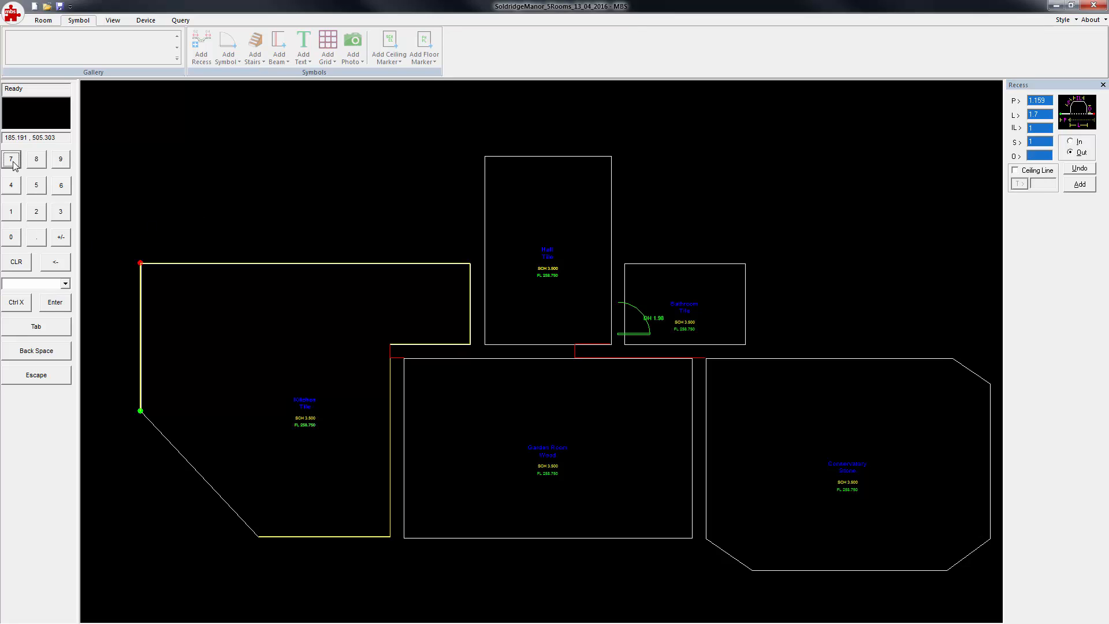
{"action": "left_click", "coordinate": [62, 160]}
{"action": "left_click", "coordinate": [11, 212]}
Step: Set the recess's inner length IL to 1.791
{"action": "left_click", "coordinate": [1040, 128]}
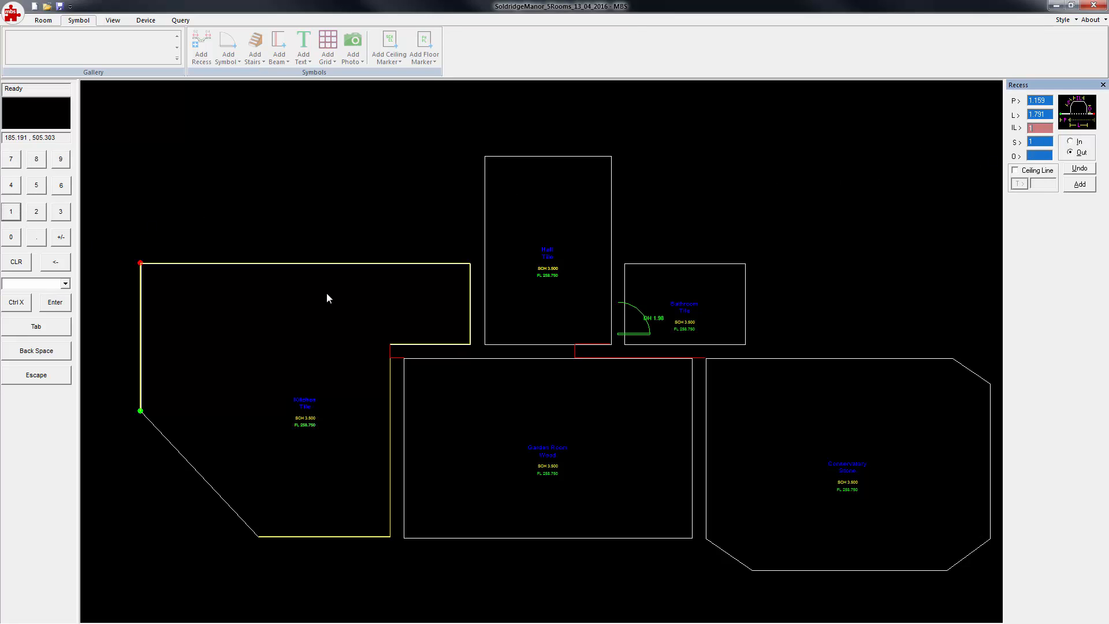
{"action": "left_click", "coordinate": [37, 238]}
{"action": "left_click", "coordinate": [11, 160]}
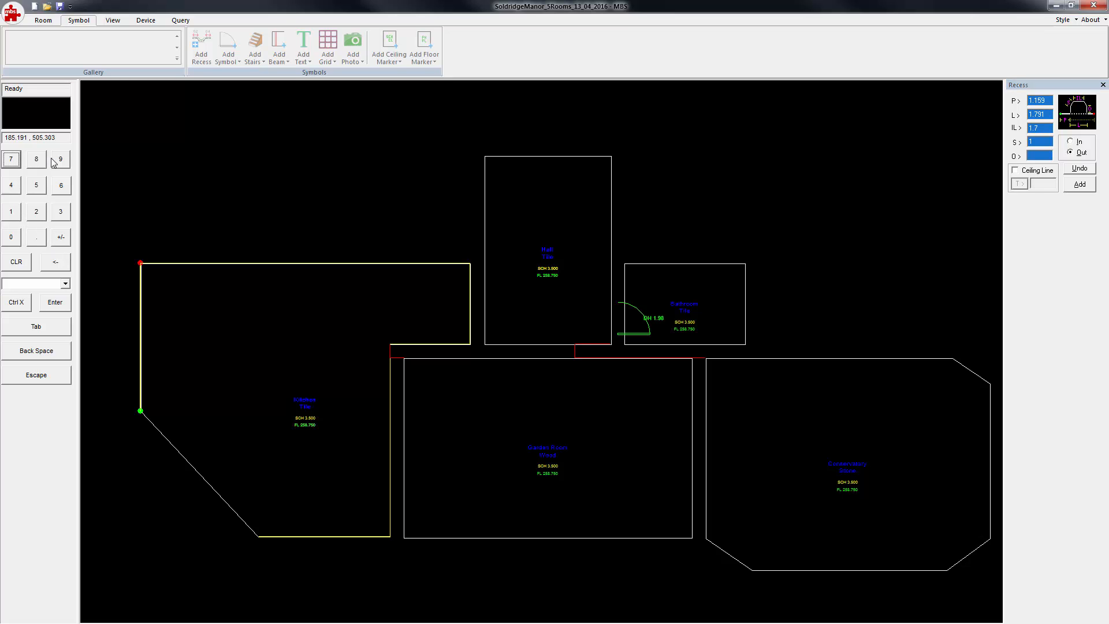
{"action": "left_click", "coordinate": [60, 159]}
{"action": "left_click", "coordinate": [11, 212]}
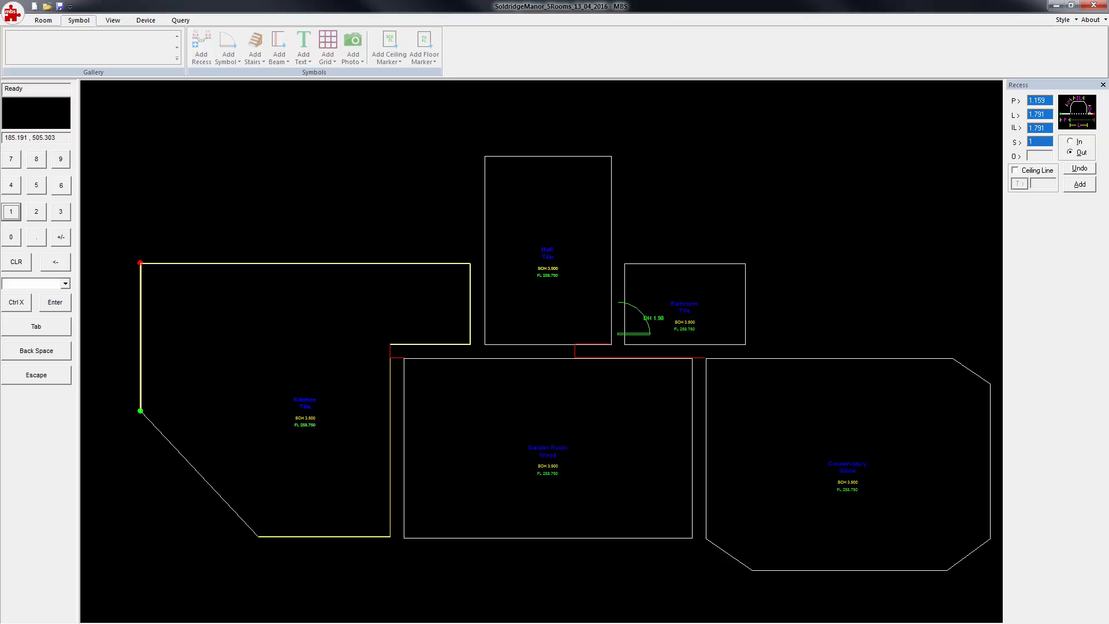
Step: Set the recess's side depth S to 0.667
{"action": "left_click", "coordinate": [1043, 140]}
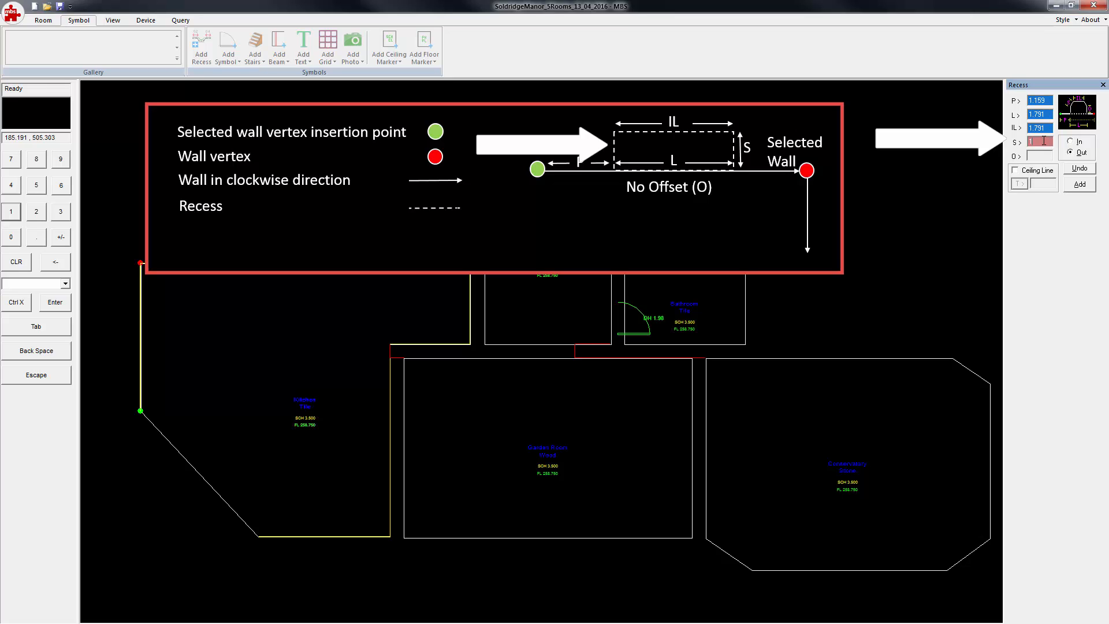
{"action": "type", "text": "."}
{"action": "left_click", "coordinate": [11, 237]}
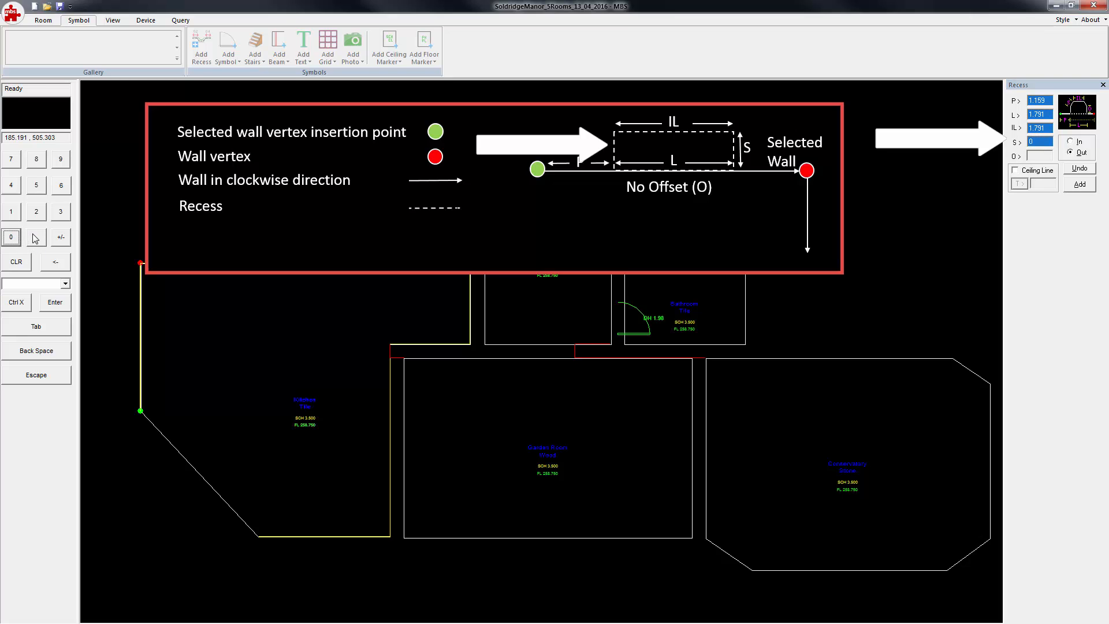
{"action": "left_click", "coordinate": [36, 237]}
{"action": "left_click", "coordinate": [60, 184]}
{"action": "left_click", "coordinate": [61, 185]}
{"action": "left_click", "coordinate": [11, 159]}
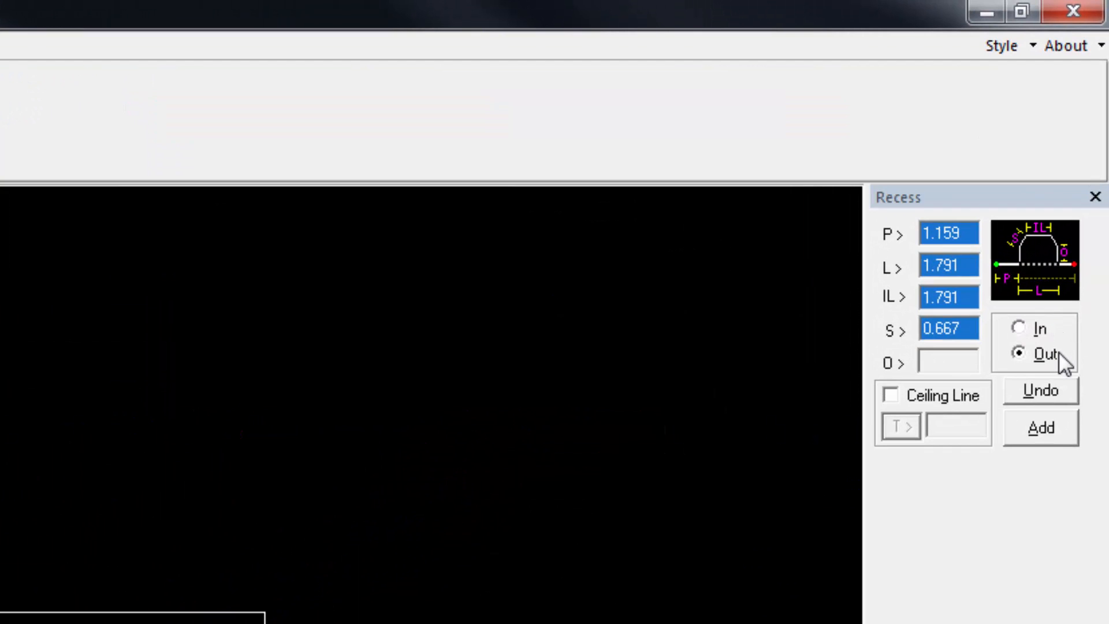
Step: Add the recess facing out from the kitchen wall, with a ceiling line whose T value is 1.376
{"action": "left_click", "coordinate": [1022, 352]}
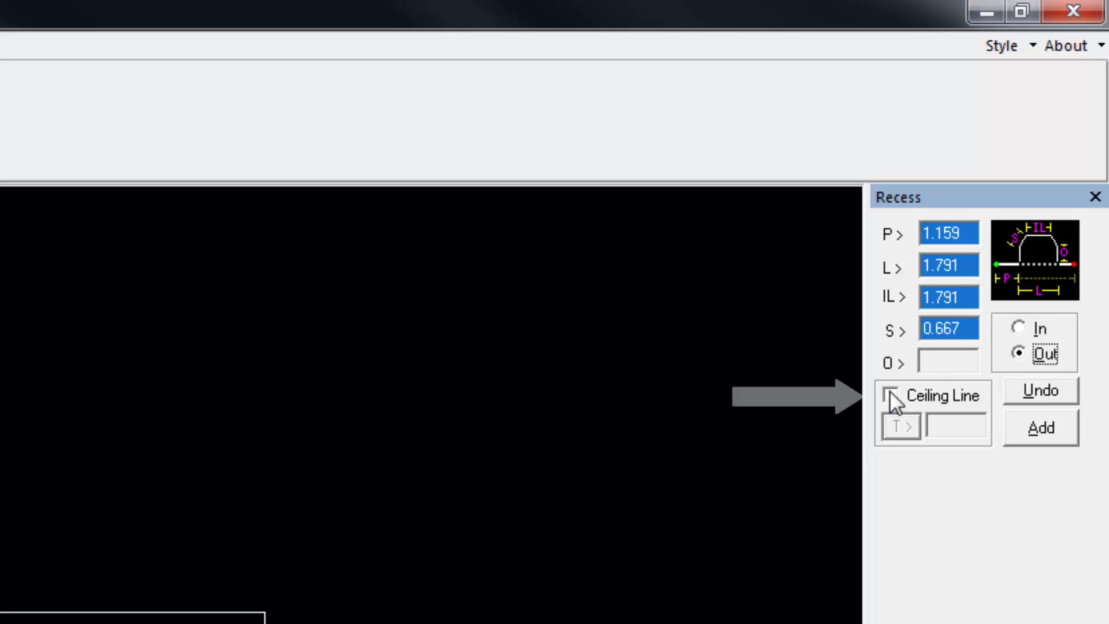
{"action": "left_click", "coordinate": [910, 403]}
{"action": "left_click", "coordinate": [952, 426]}
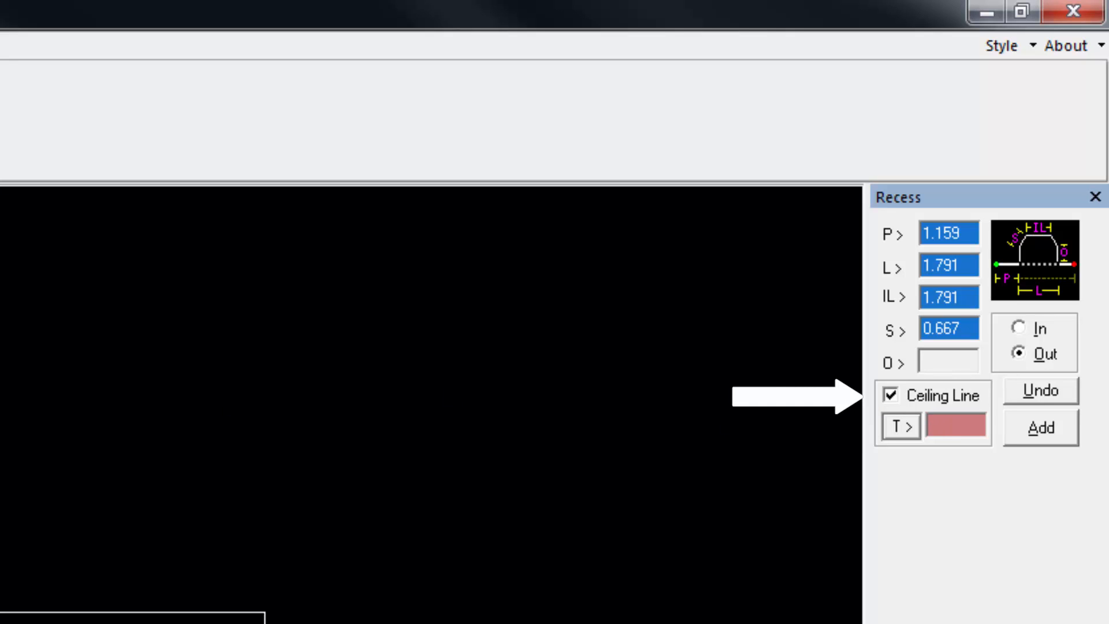
{"action": "type", "text": "1"}
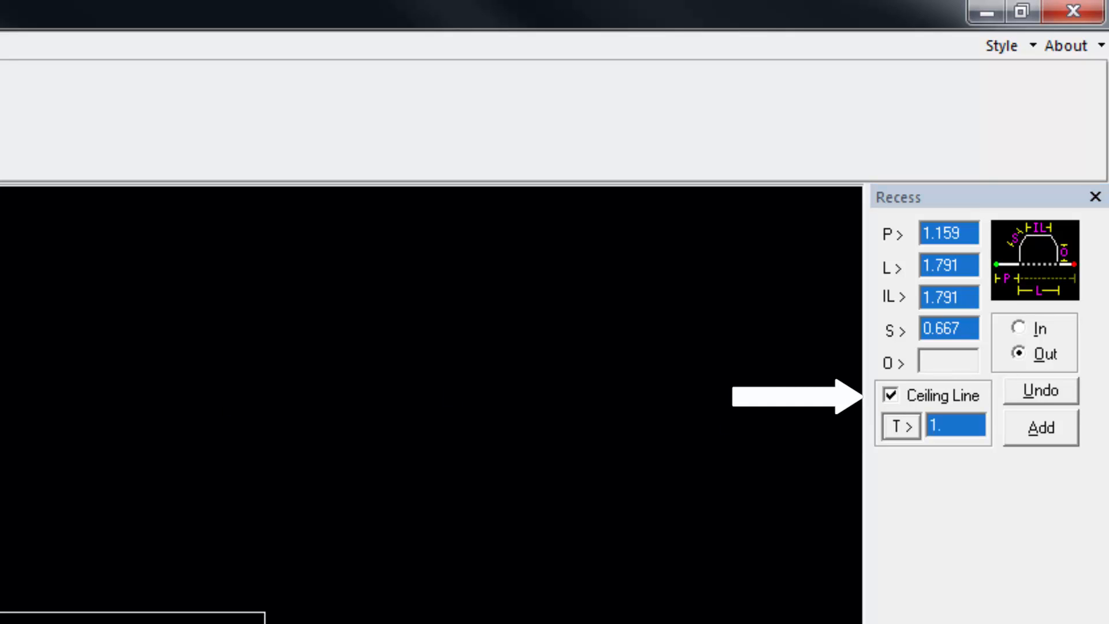
{"action": "type", "text": ".376"}
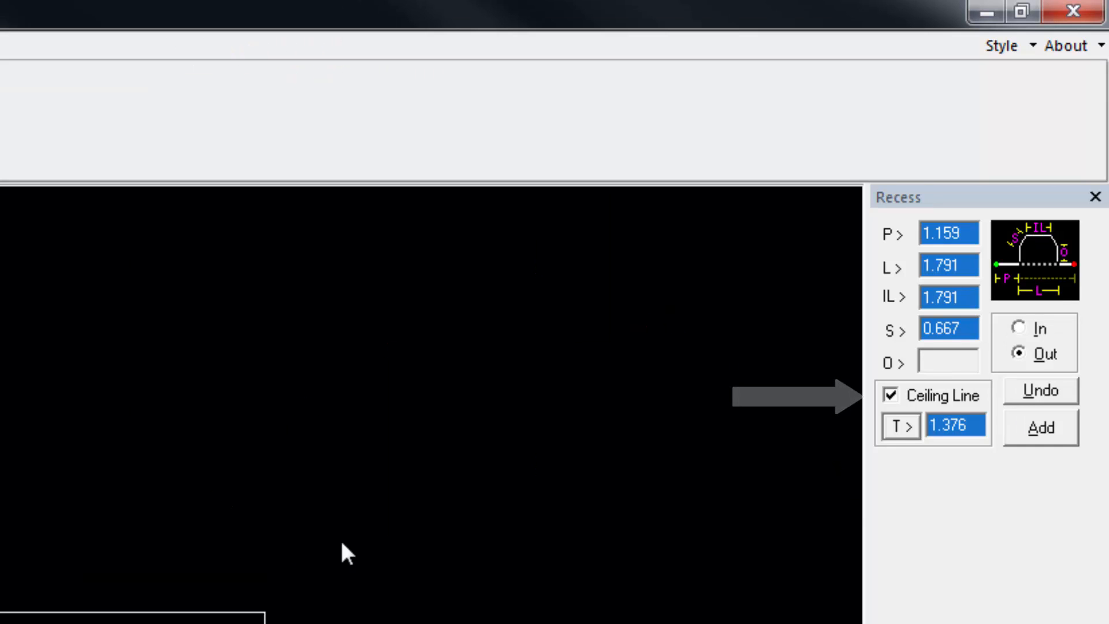
{"action": "left_click", "coordinate": [1057, 431]}
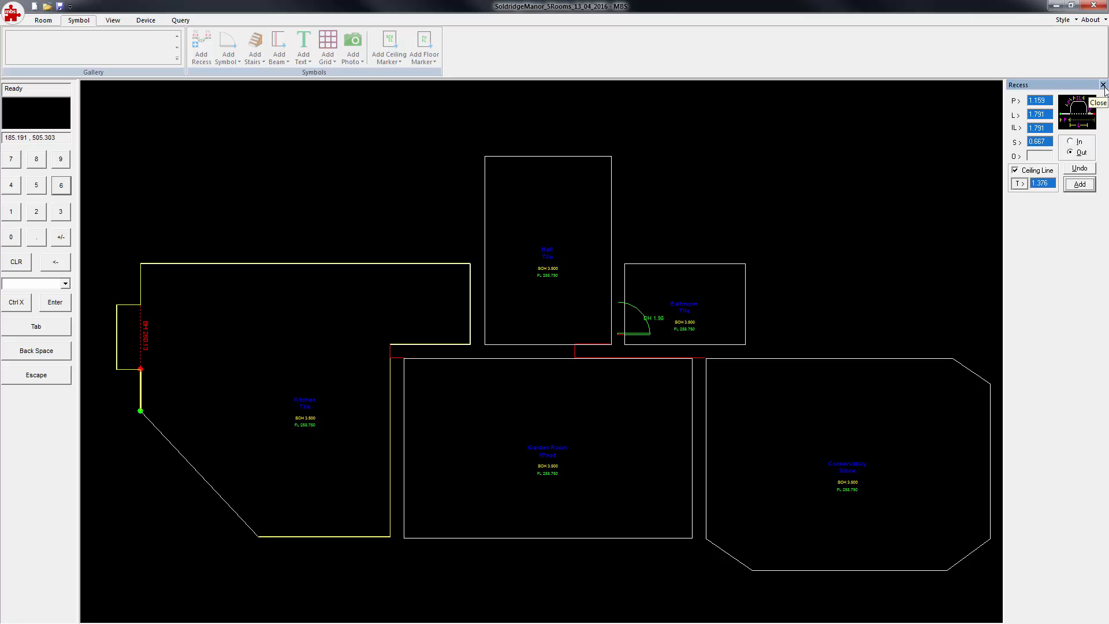
Step: End the recess command and zoom the floor plan to its full extents
{"action": "left_click", "coordinate": [65, 378]}
{"action": "left_click", "coordinate": [113, 20]}
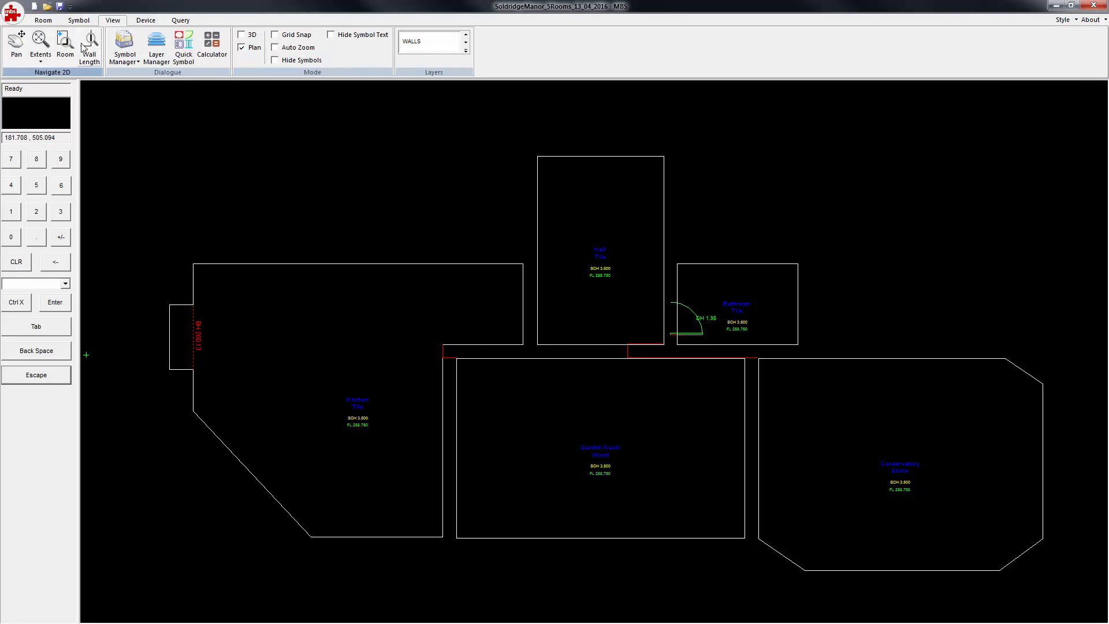
{"action": "left_click", "coordinate": [41, 45]}
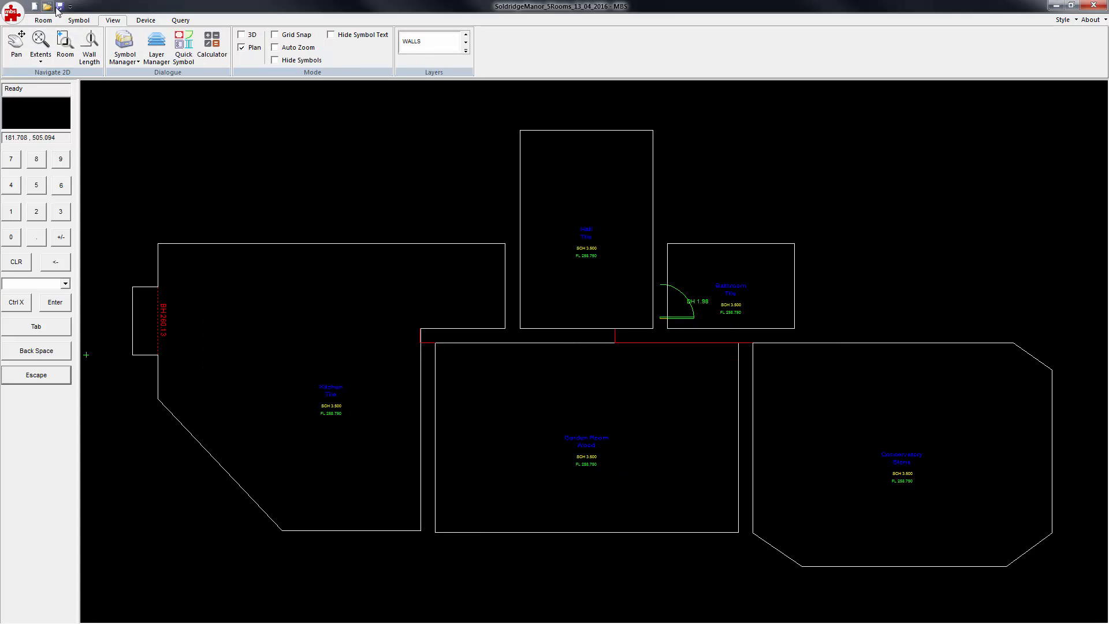